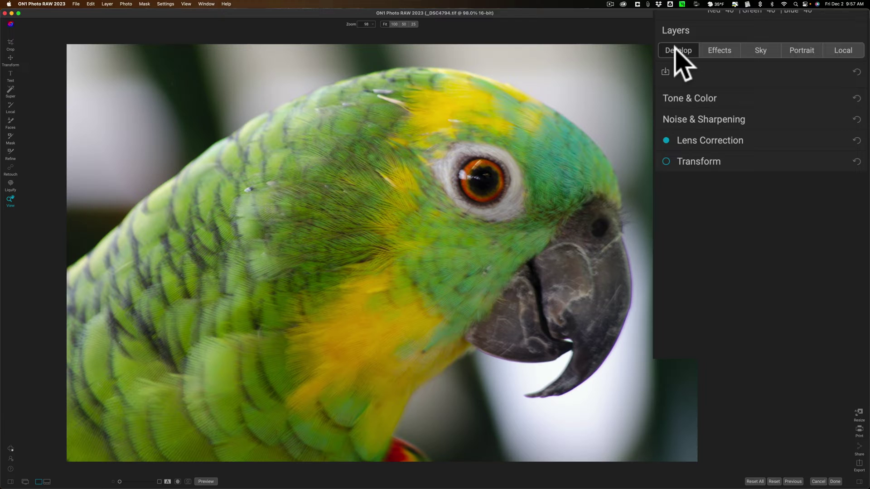
pyautogui.click(705, 119)
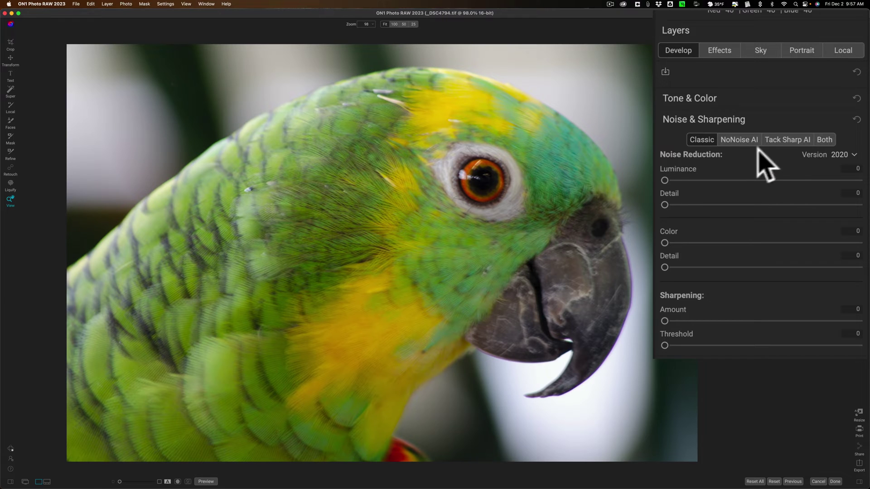
# Preview Tack Sharp AI, then switch the parrot photo to NoNoise AI with the High Detail model
pyautogui.click(782, 138)
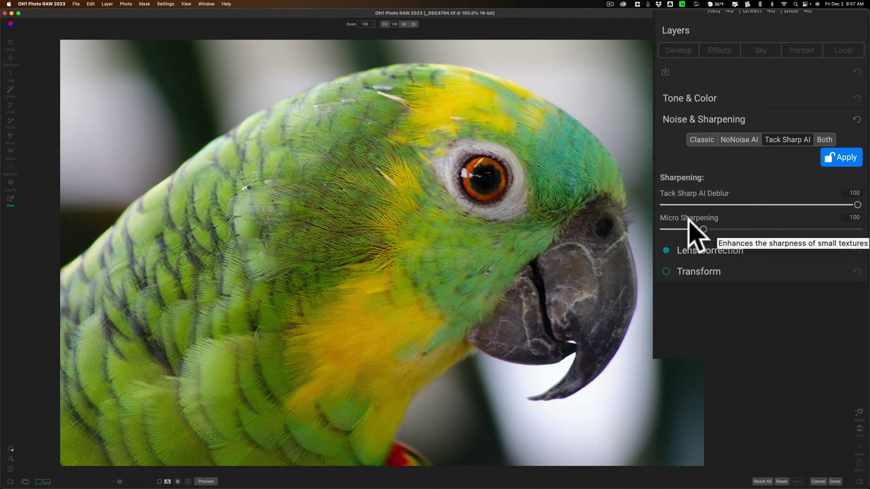
pyautogui.moveTo(517, 185); pyautogui.dragTo(515, 184)
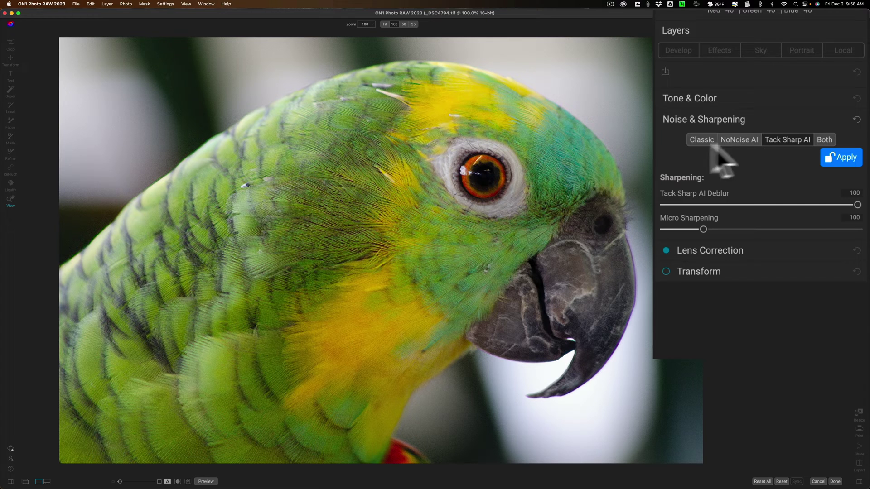
pyautogui.click(738, 140)
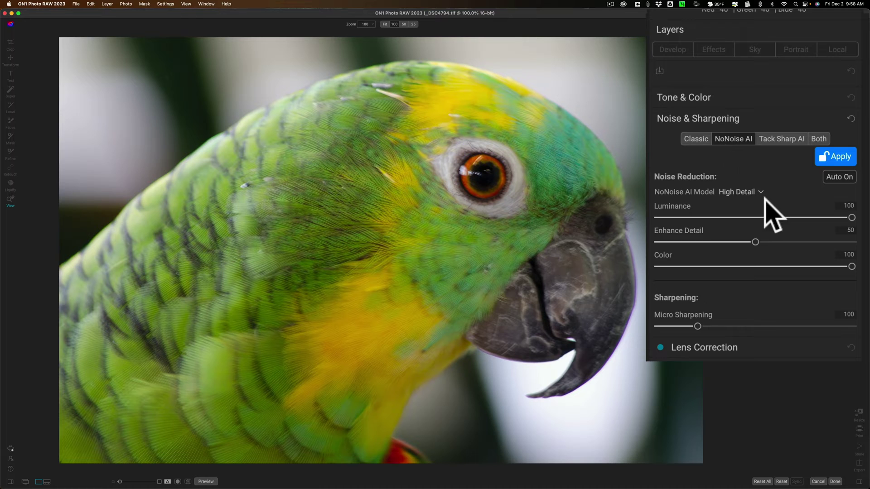
# Keep the High Detail NoNoise model and switch to Both mode, combining NoNoise and Tack Sharp AI
pyautogui.click(752, 193)
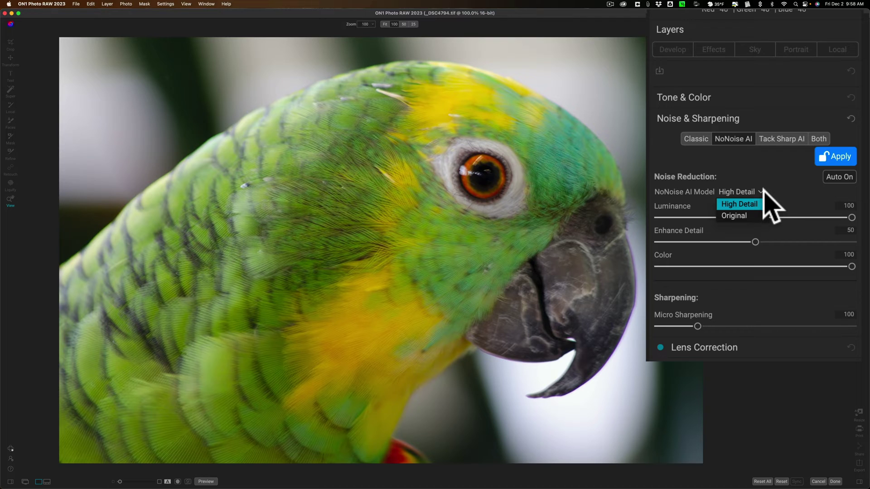
pyautogui.click(786, 204)
pyautogui.click(772, 131)
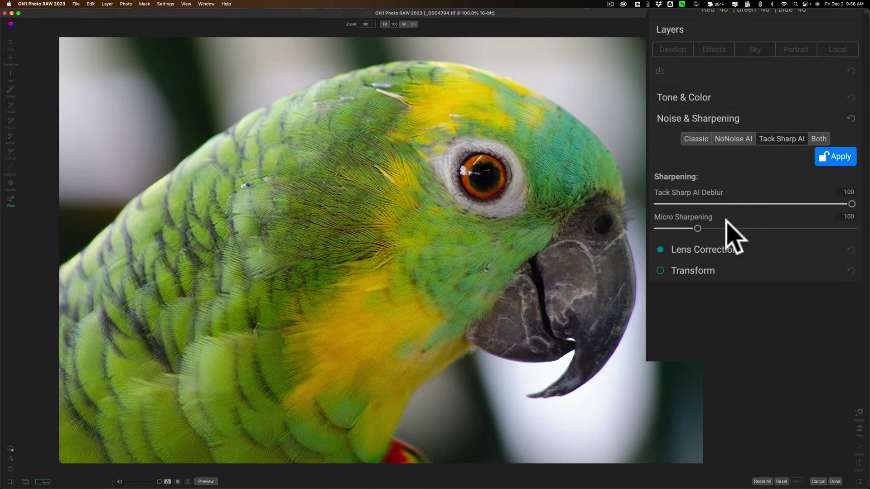
pyautogui.click(820, 135)
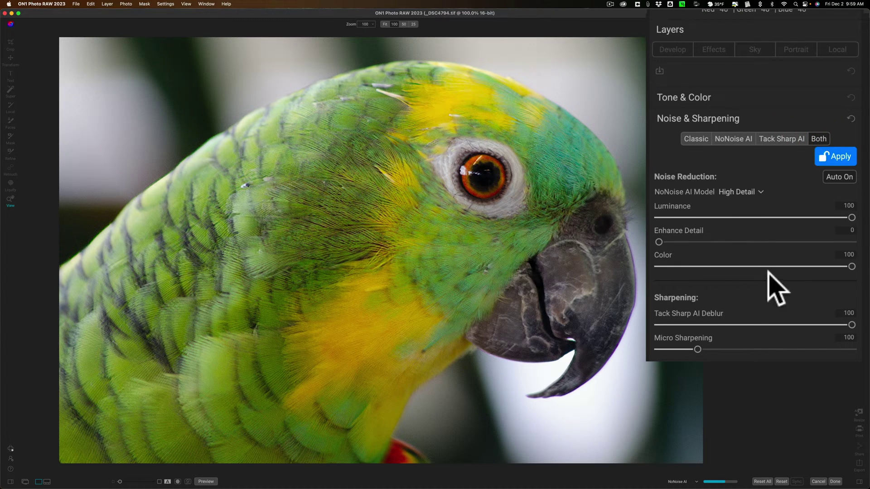
pyautogui.click(735, 192)
pyautogui.click(738, 202)
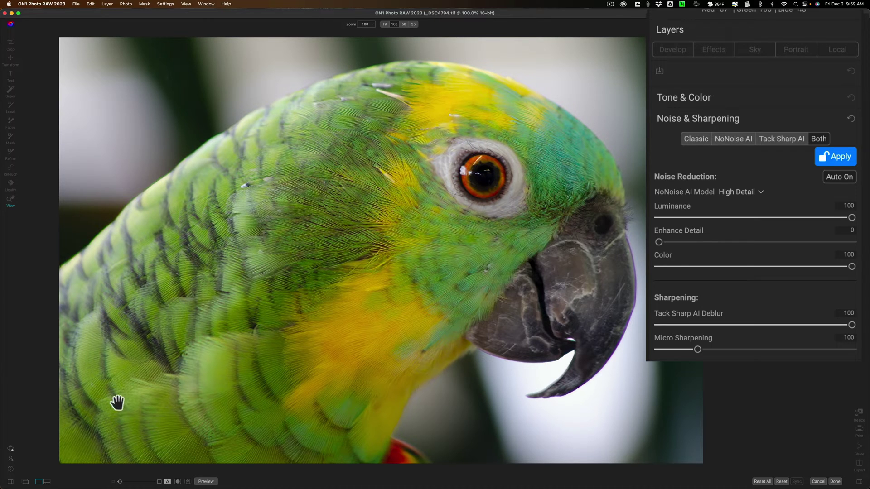
pyautogui.click(206, 482)
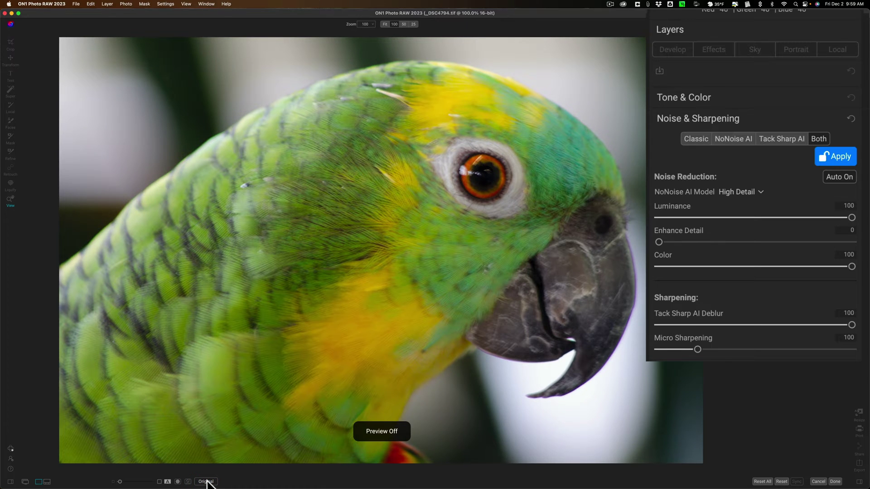
pyautogui.click(206, 482)
pyautogui.click(206, 481)
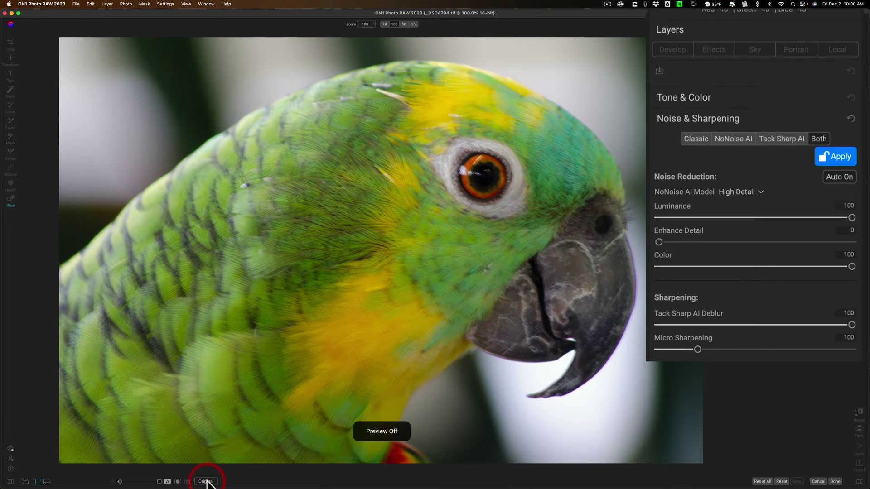
pyautogui.click(206, 482)
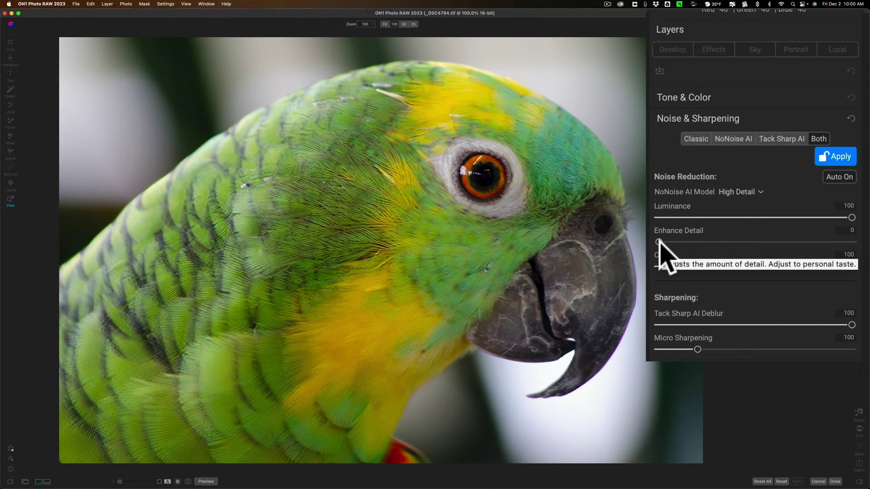
pyautogui.moveTo(659, 242); pyautogui.dragTo(852, 242)
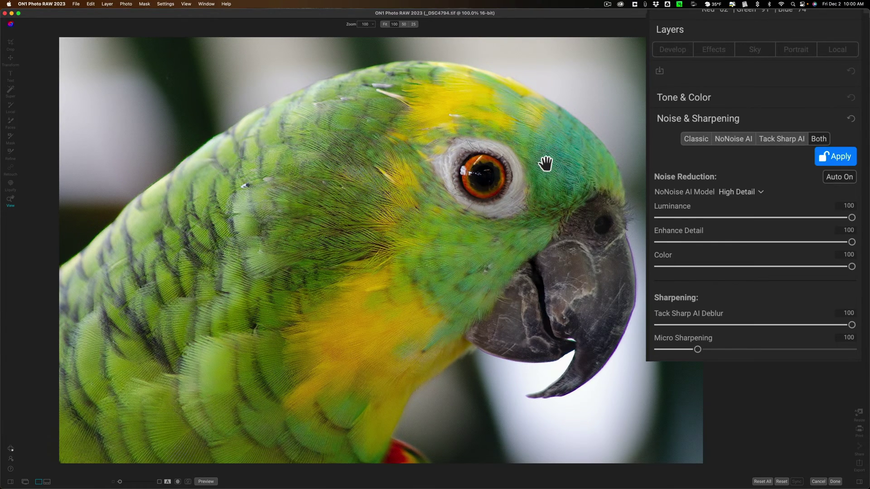
pyautogui.press('super+equal')
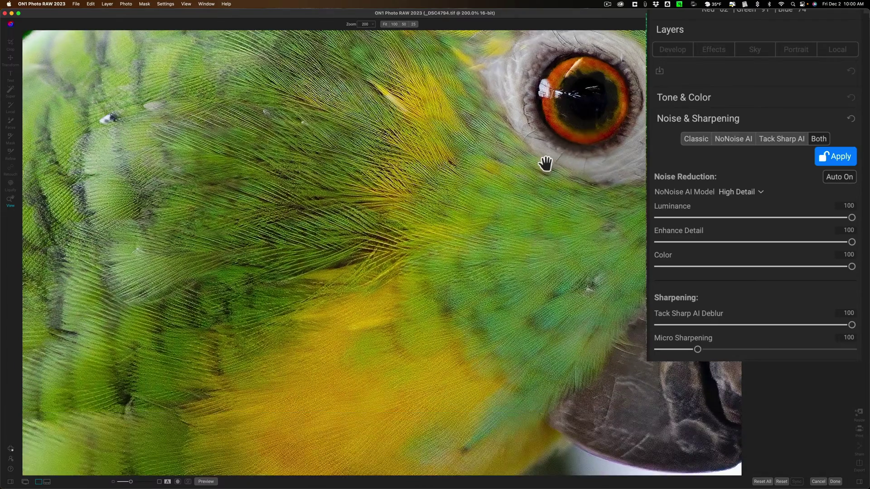
pyautogui.moveTo(545, 163); pyautogui.dragTo(355, 267)
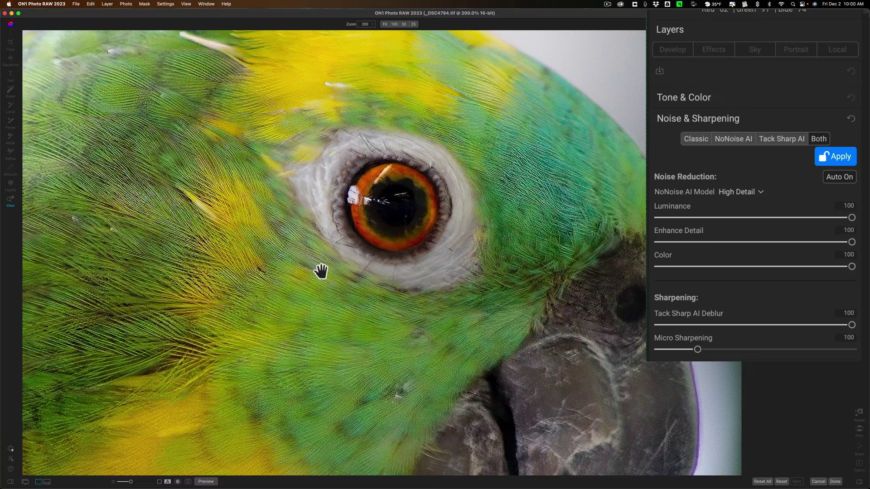
pyautogui.press('super+minus')
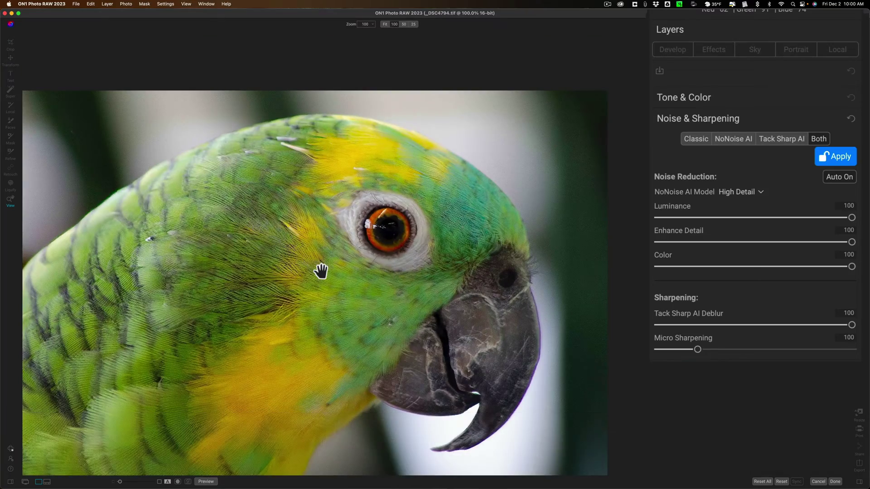
pyautogui.click(326, 268)
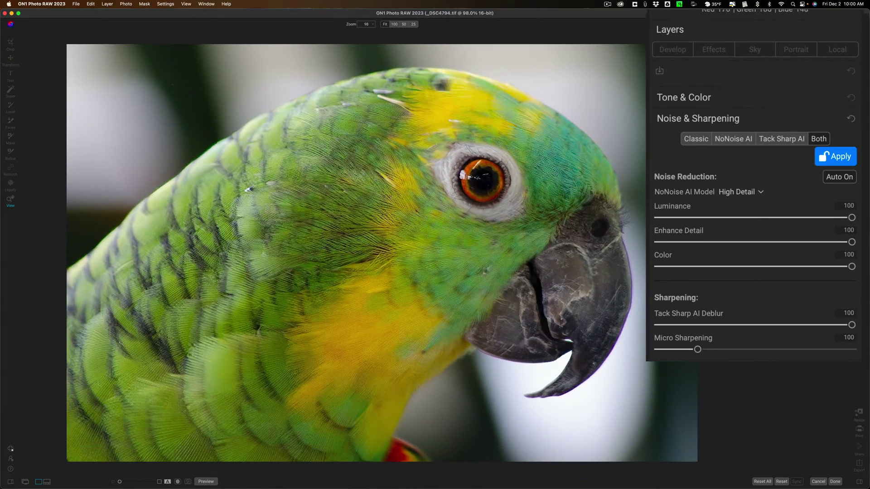
pyautogui.click(850, 242)
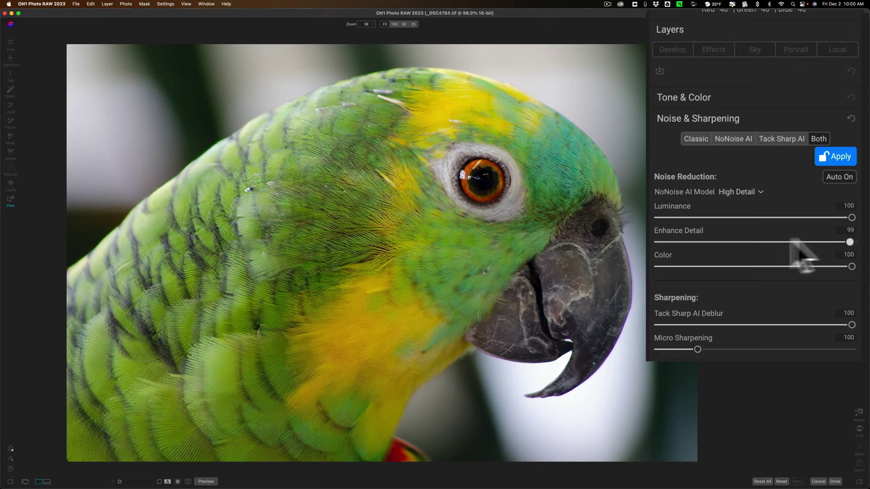
pyautogui.moveTo(800, 253); pyautogui.dragTo(598, 243)
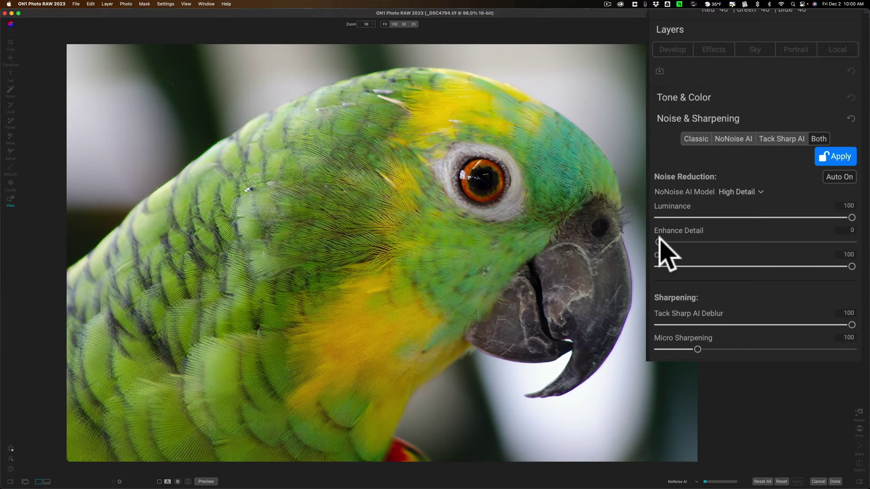
# Adjust the Enhance Detail slider from about 14 up to 19, settling on 15
pyautogui.click(683, 241)
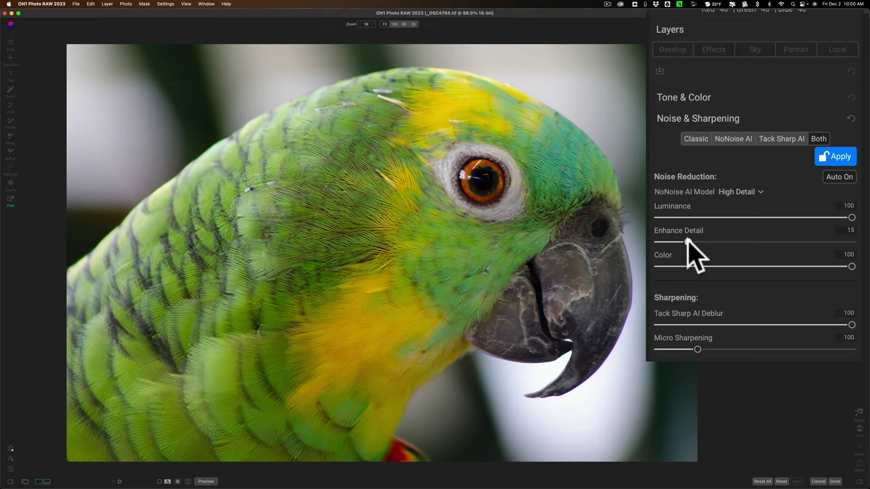
pyautogui.click(695, 242)
pyautogui.click(687, 243)
# Set Micro Sharpening to its 500 maximum, checking the feathers at 200% zoom before fitting the view
pyautogui.moveTo(697, 349); pyautogui.dragTo(861, 350)
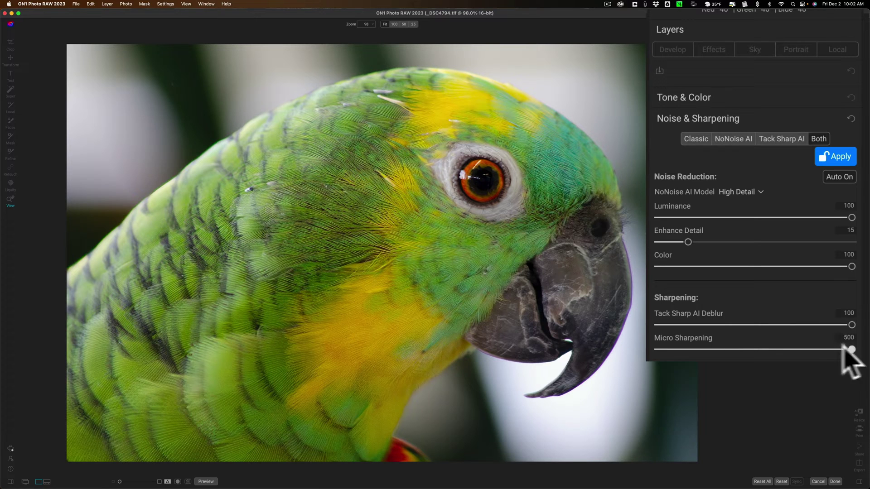
pyautogui.moveTo(851, 349); pyautogui.dragTo(808, 350)
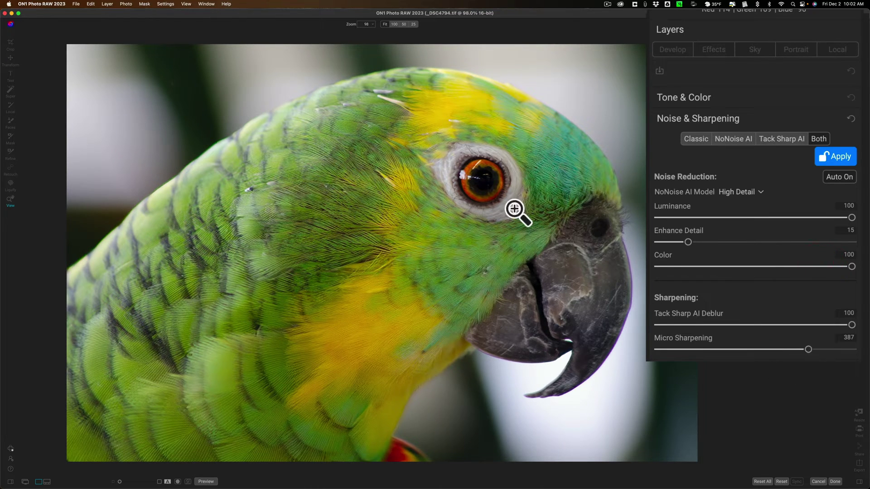
pyautogui.press('super+equal')
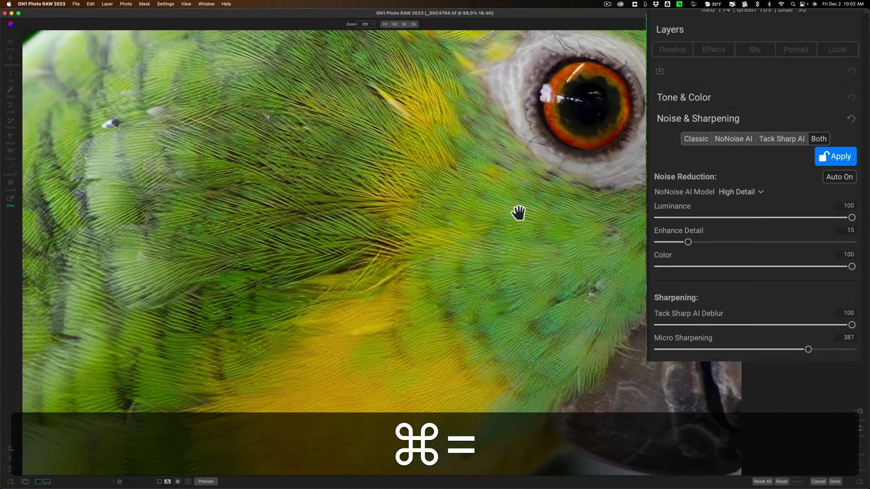
pyautogui.moveTo(518, 213); pyautogui.dragTo(400, 268)
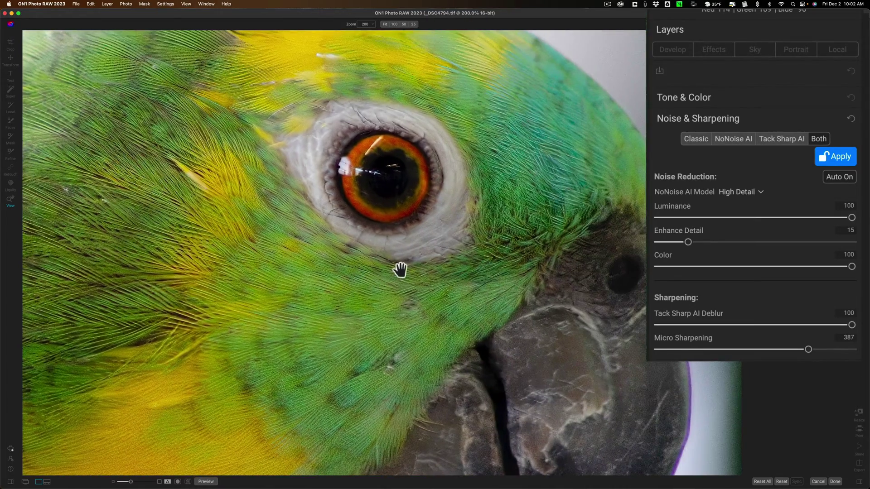
pyautogui.moveTo(471, 135); pyautogui.dragTo(501, 183)
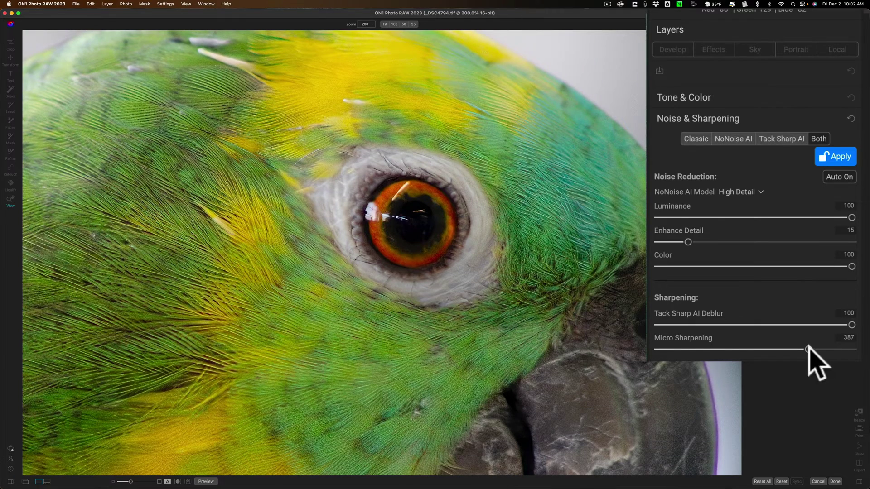
pyautogui.moveTo(808, 349); pyautogui.dragTo(843, 350)
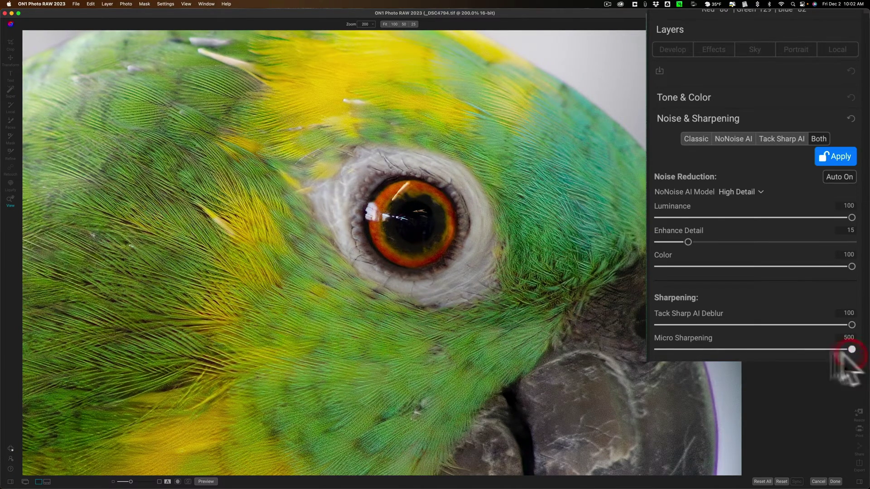
pyautogui.click(538, 203)
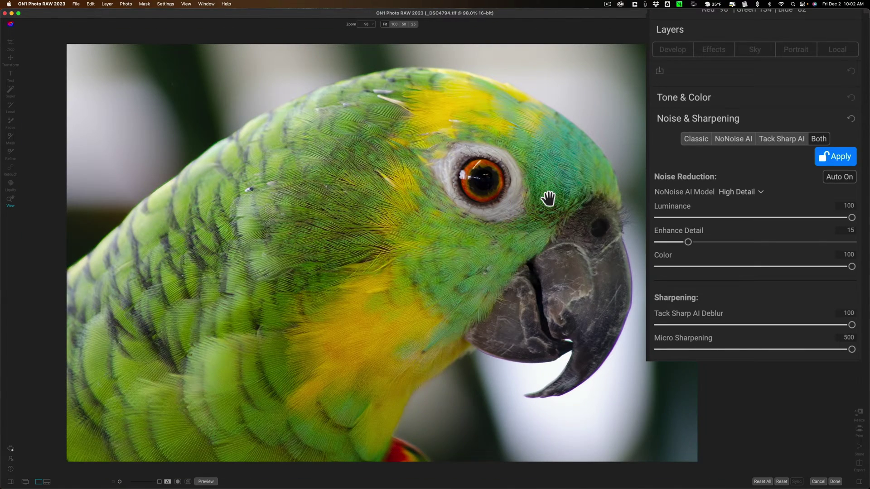